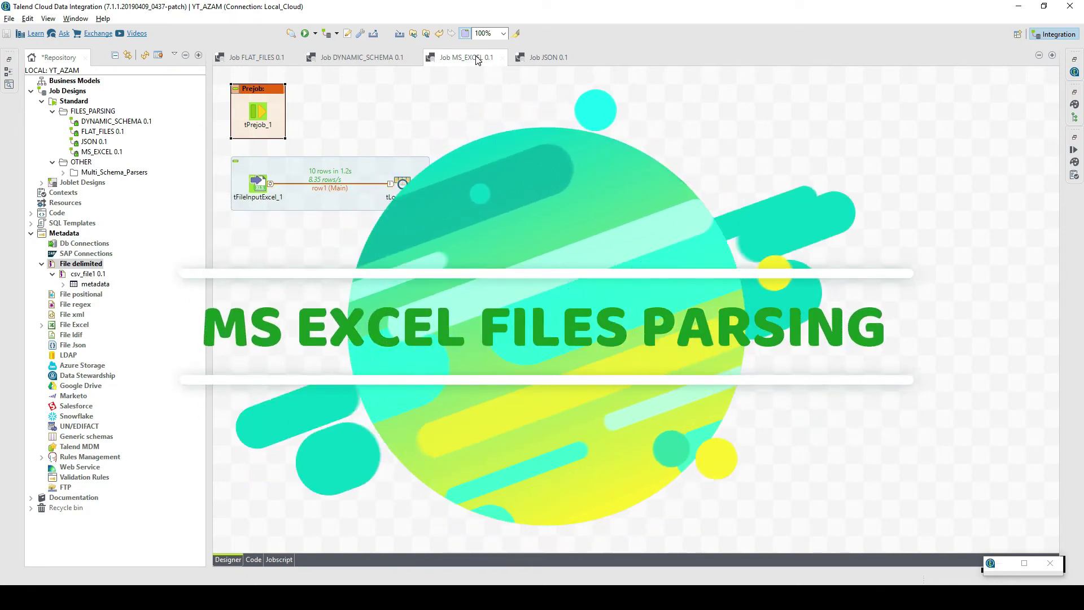
- Inspect tFileInputExcel_1's USCitizensData.xlsx file path, then bring up the workbook in Excel
left_click(260, 181)
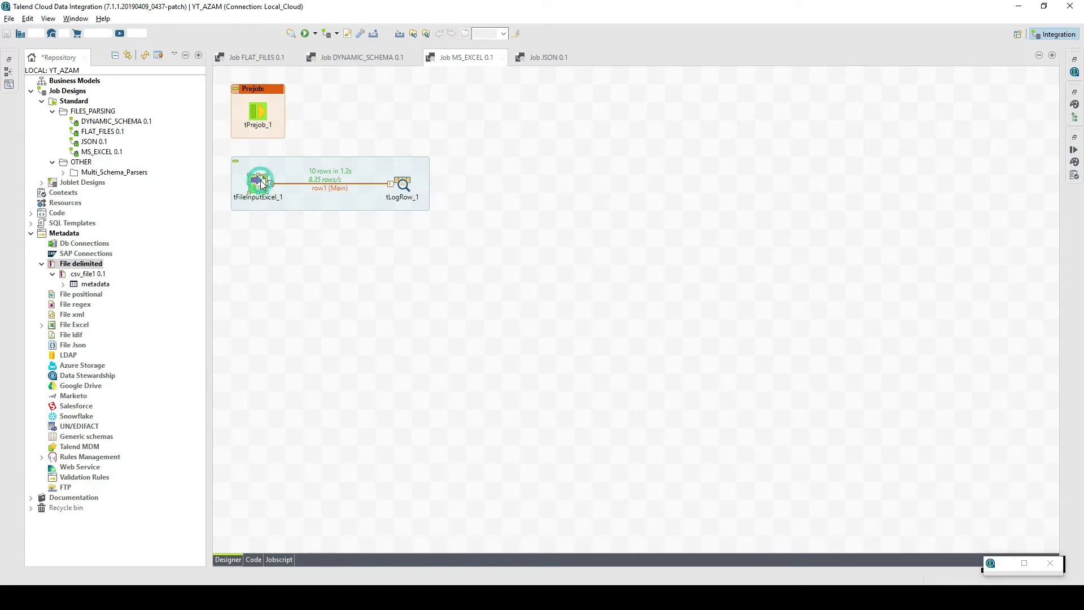
double_click(260, 181)
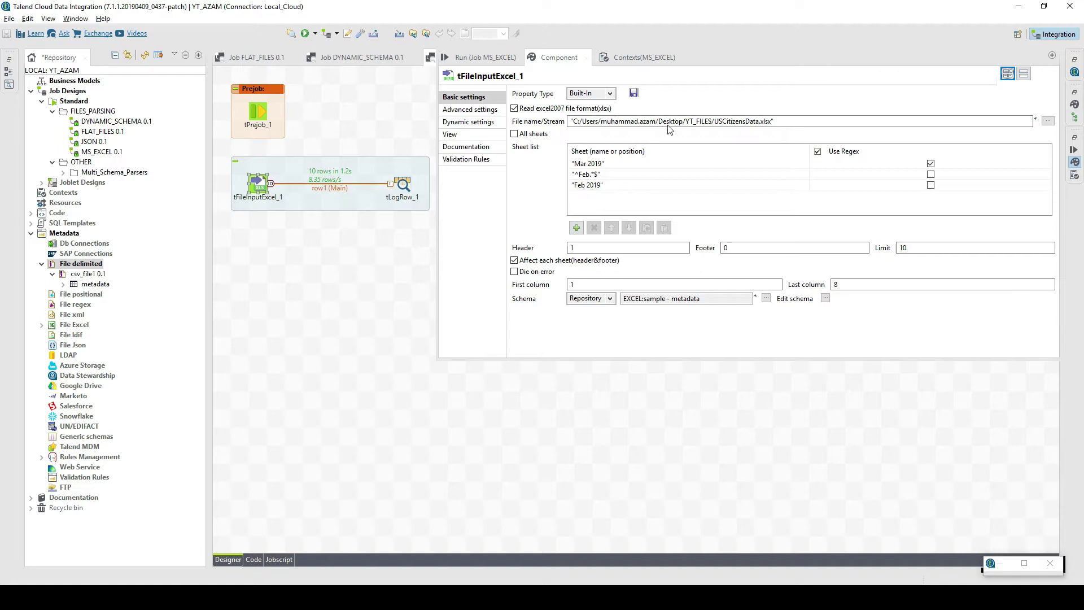
left_click(682, 123)
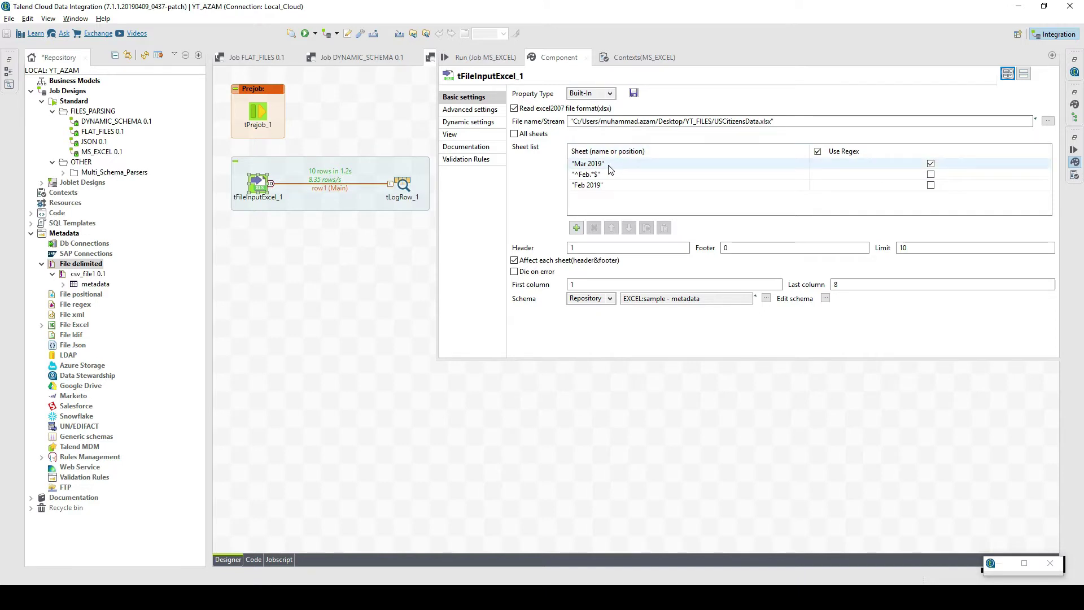
left_click(486, 547)
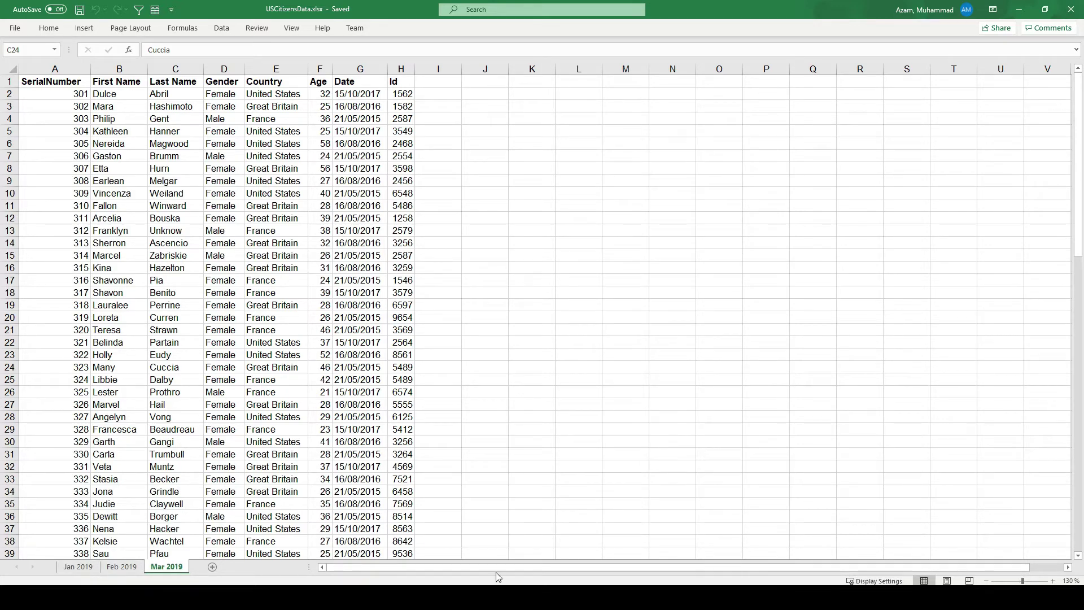
- After viewing the Mar 2019 sheet, return from Excel to the Talend component settings
key("alt+Tab")
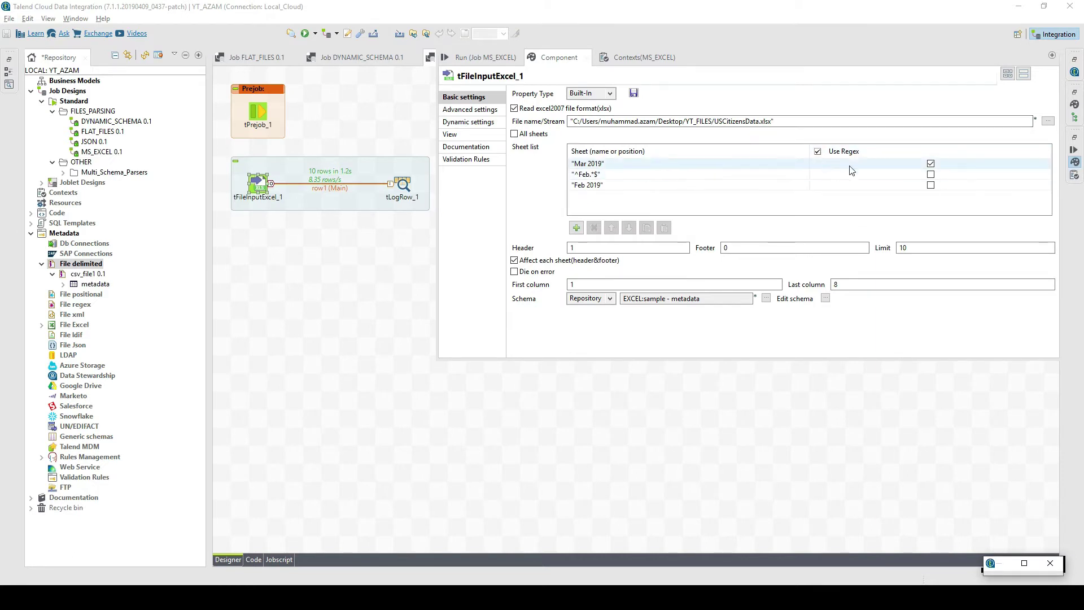
- Enable All sheets with a row limit of 10, and expand the File Excel metadata
left_click(931, 174)
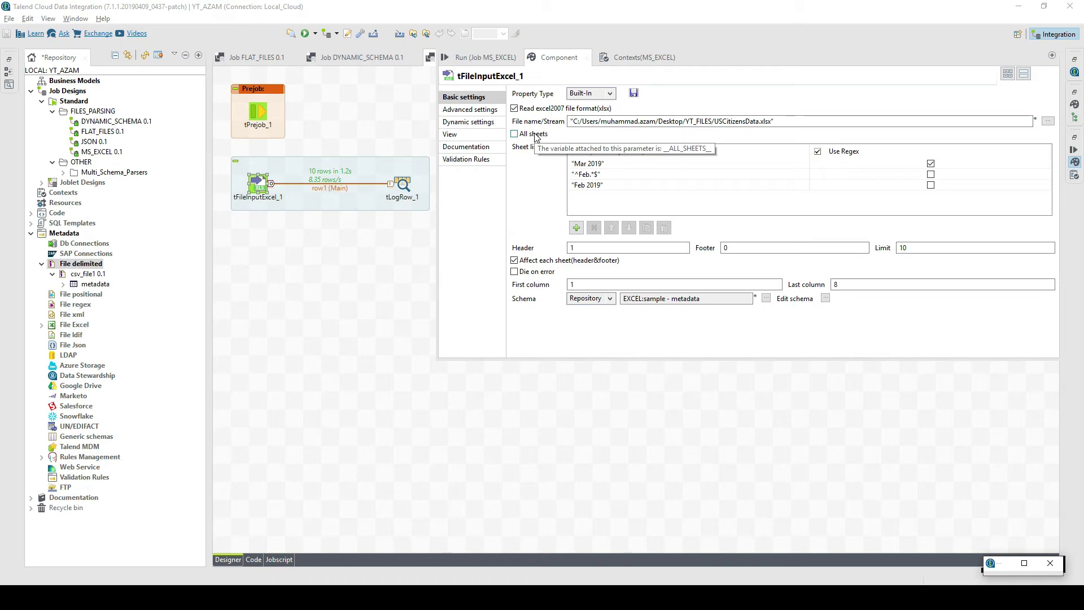
left_click(535, 136)
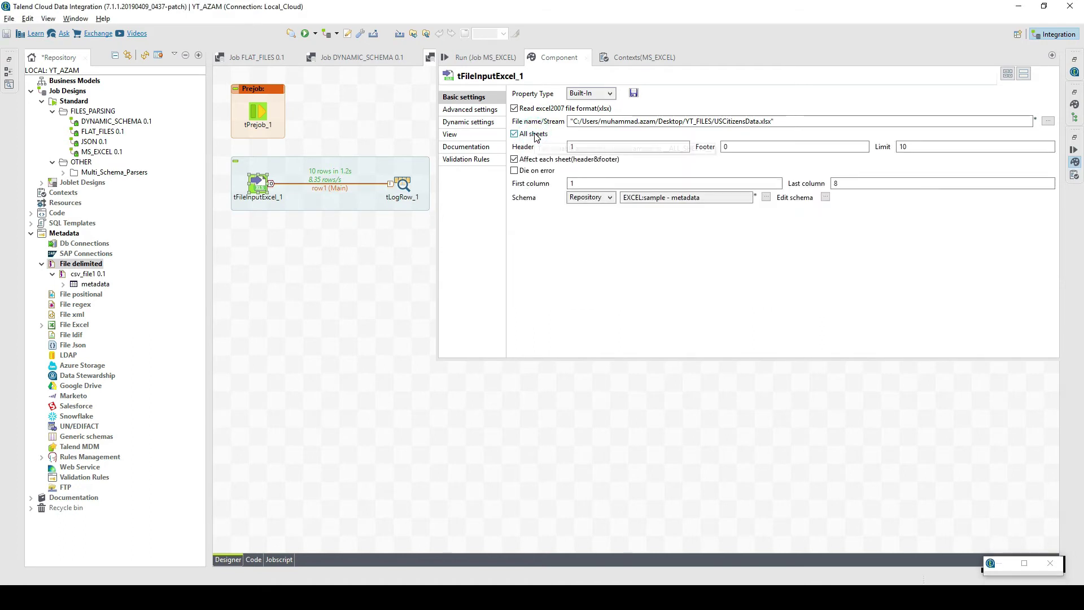
left_click(906, 146)
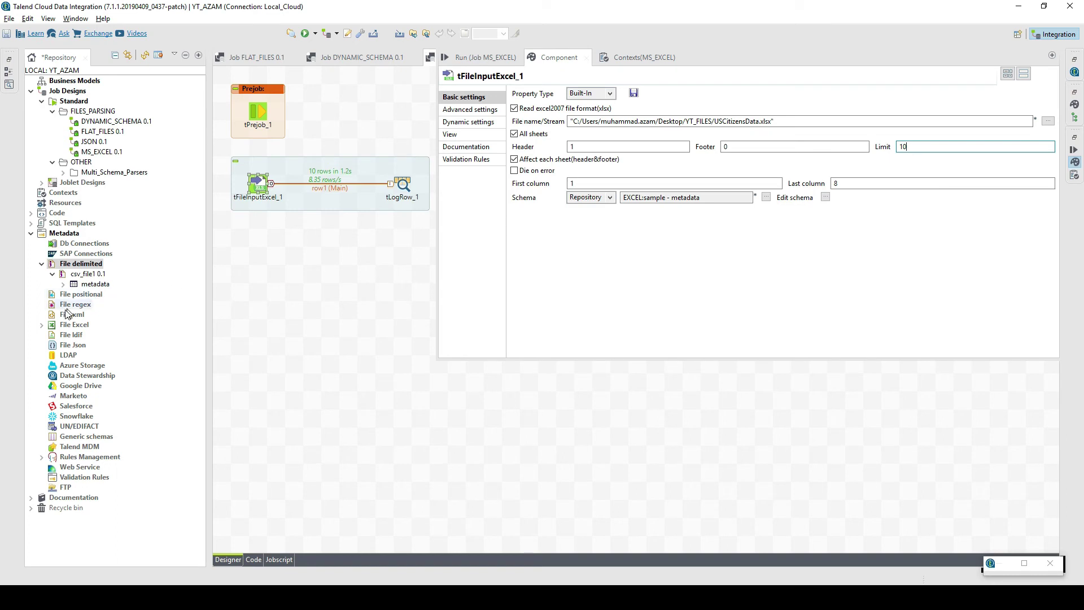
left_click(44, 329)
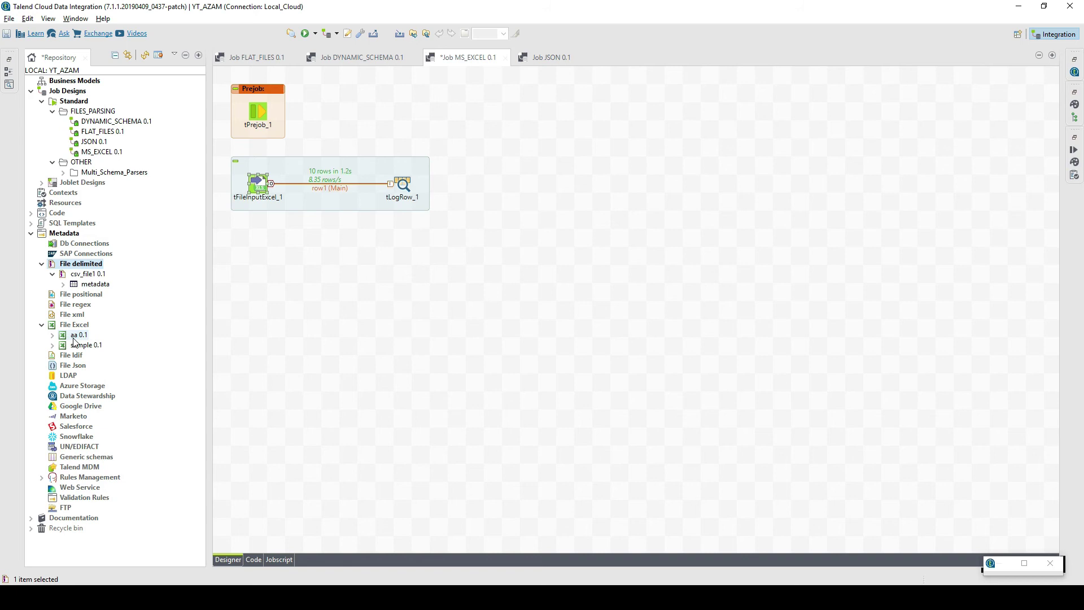
- Review the aa 0.1 metadata's sheet selection in step 2, then cancel the wizard
double_click(74, 336)
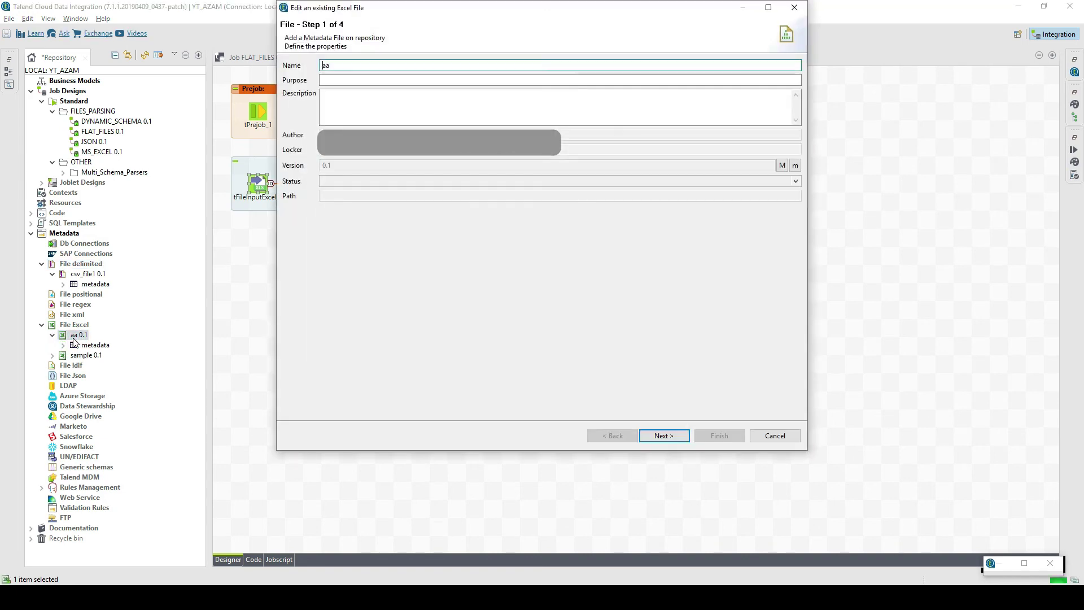
left_click(665, 435)
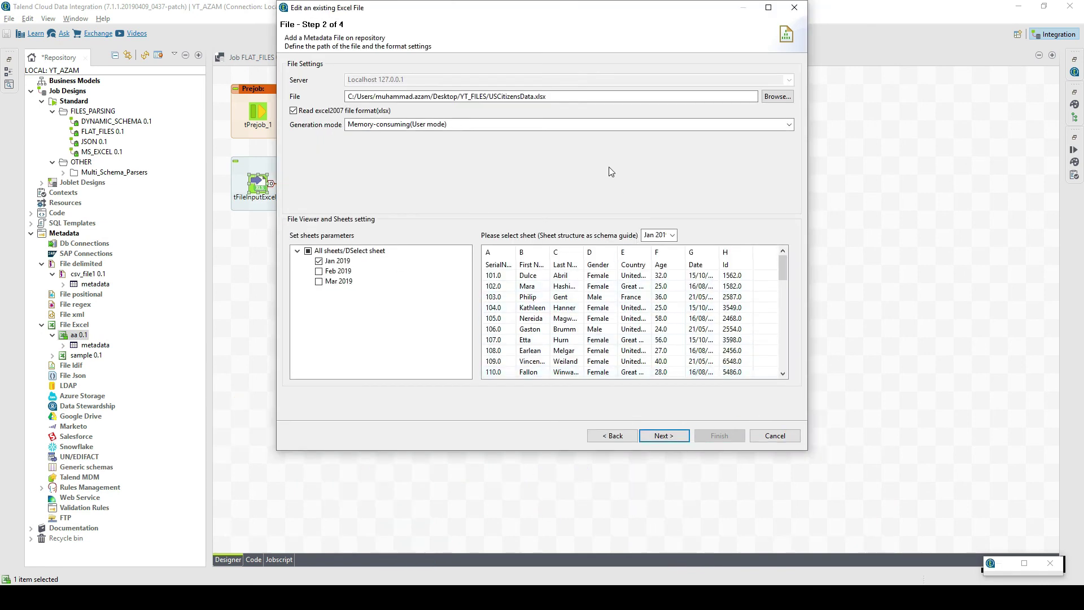
left_click(653, 236)
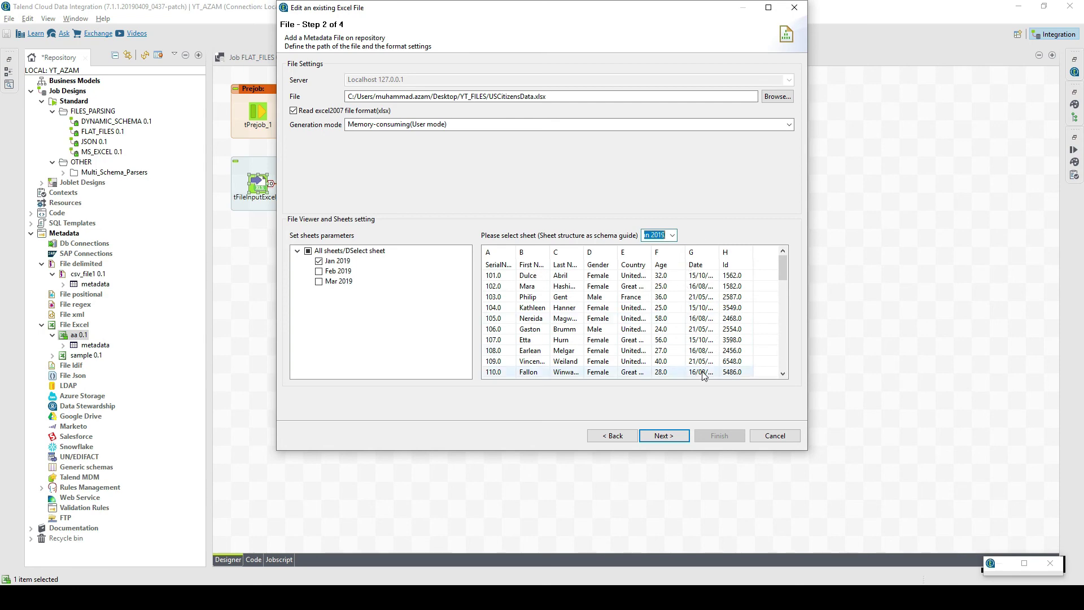
left_click(775, 436)
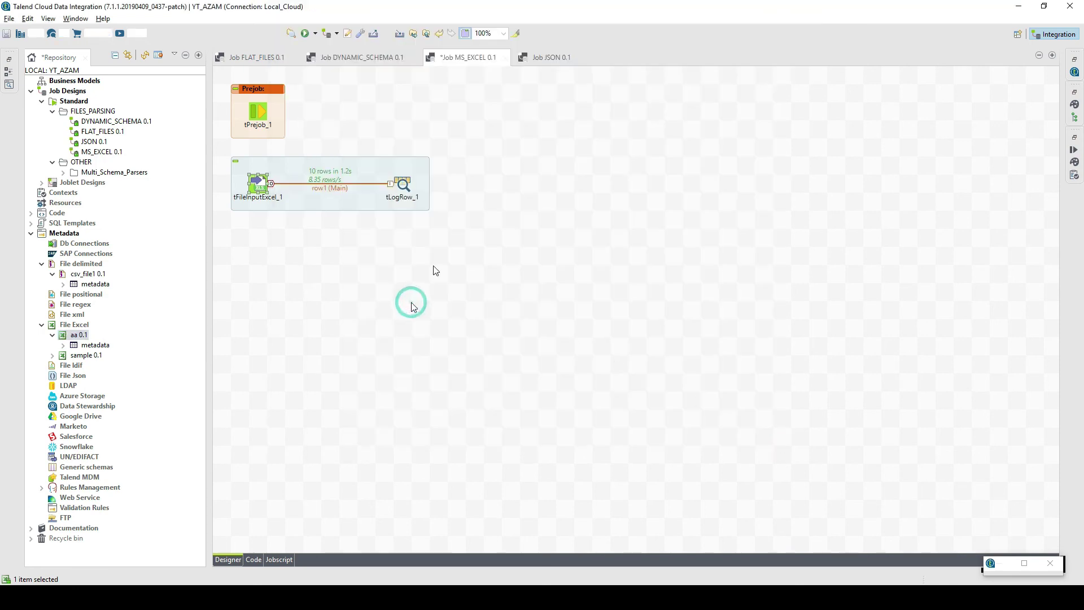